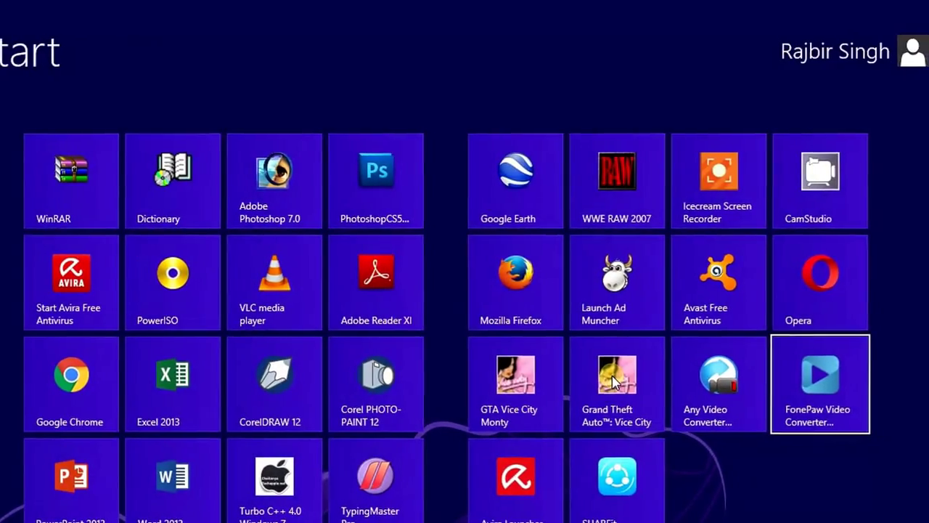
Search the Start screen for 'po' and launch PowerISO.
text(po)
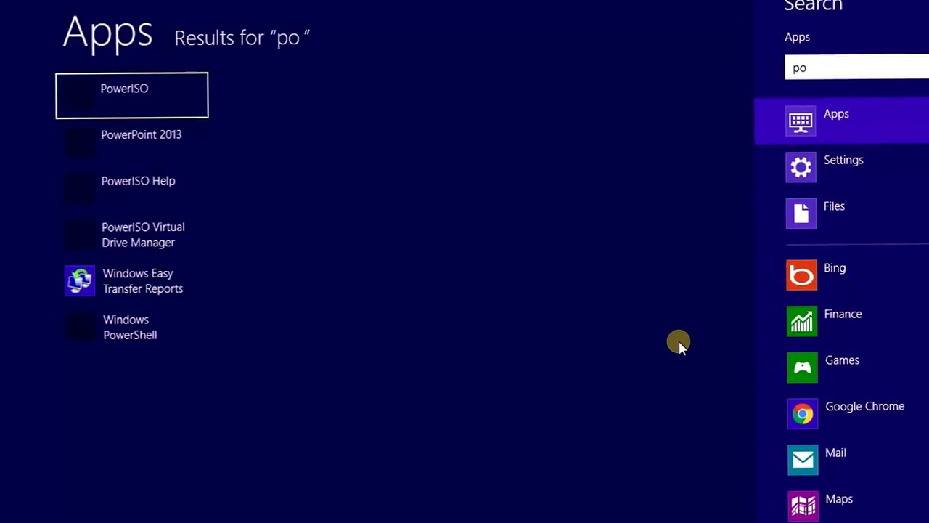
key(Return)
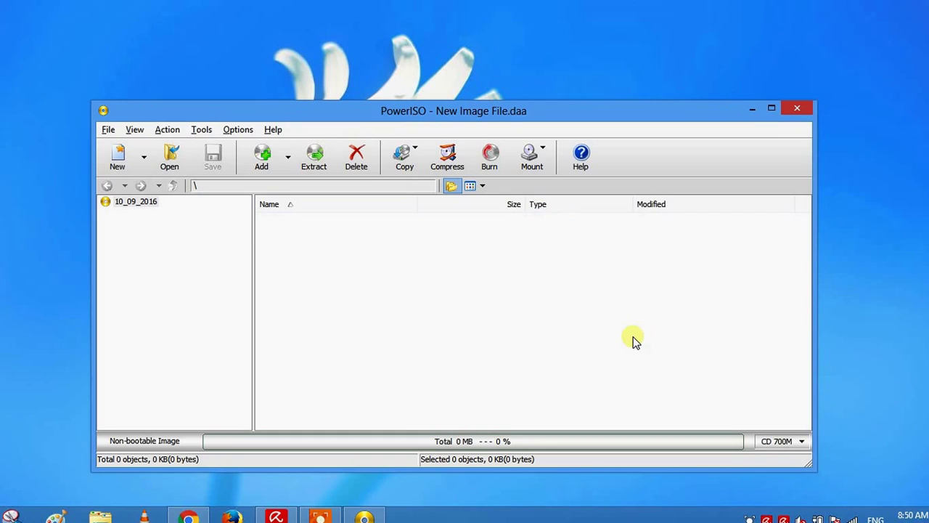
In the Add dialog, browse through Computer to Local Disk (F:).
click(263, 166)
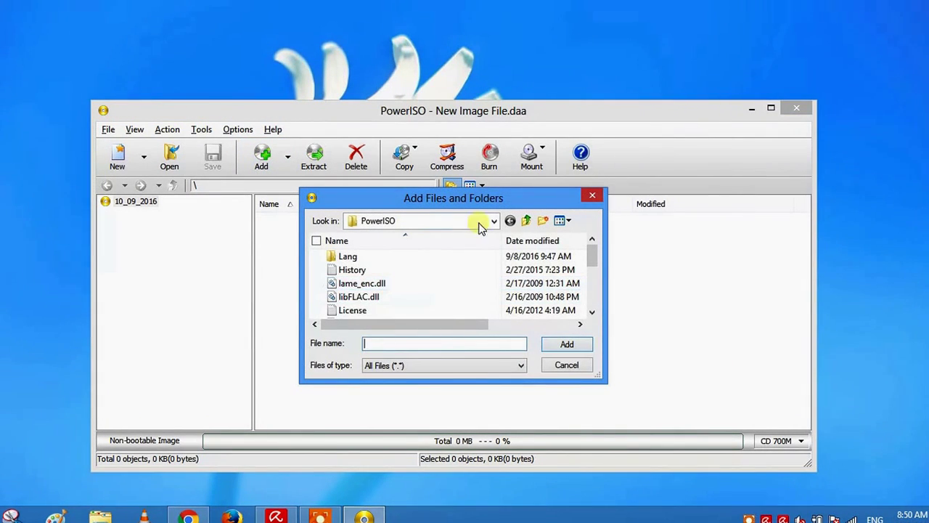
click(491, 222)
click(460, 225)
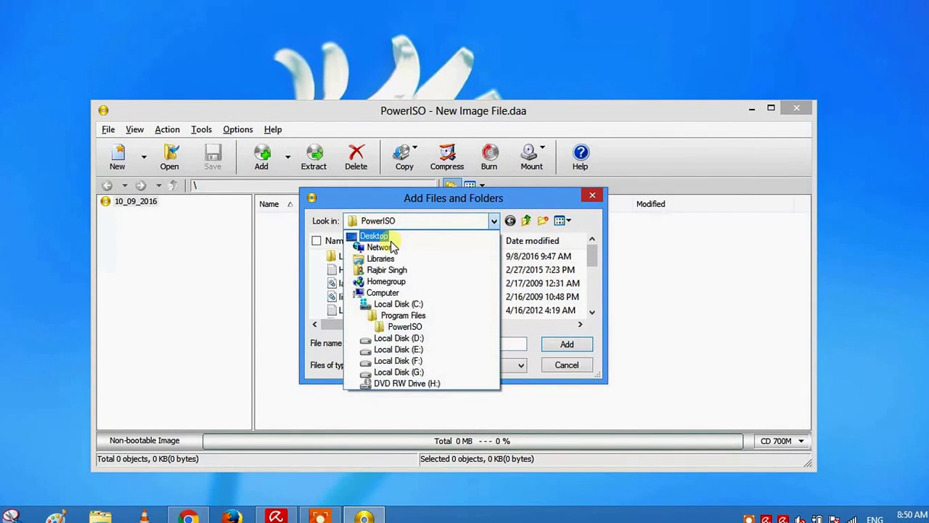
click(385, 294)
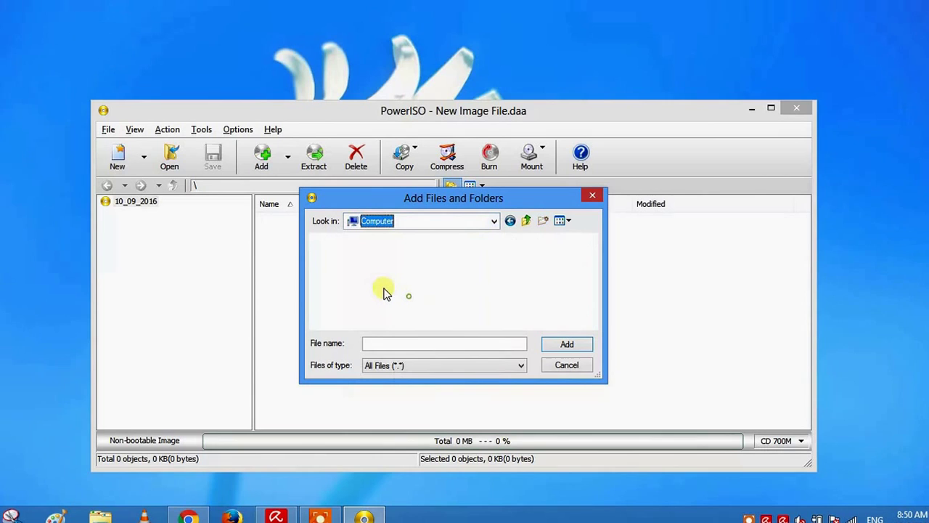
scroll(409, 296, down, 1)
scroll(409, 298, down, 1)
click(410, 304)
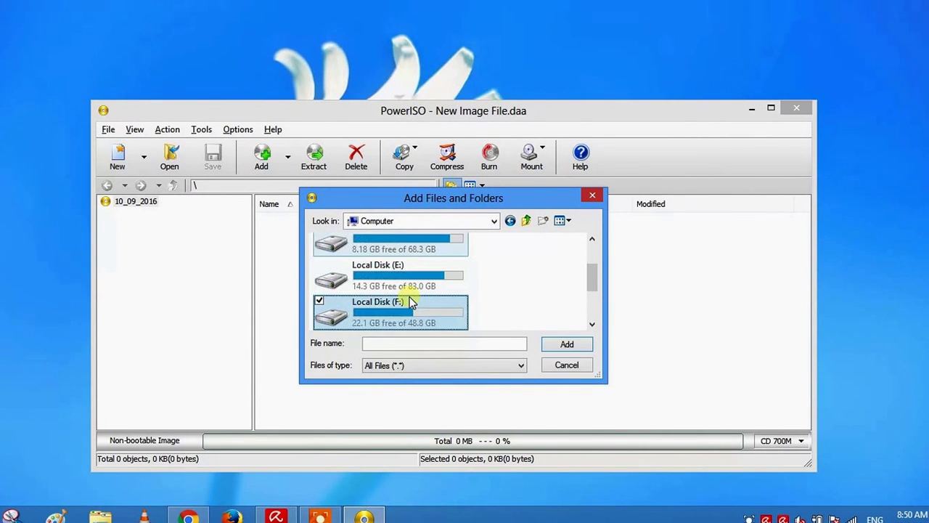
double_click(410, 304)
Add every item in F:\Windows\Windows_10_Pro_x86_EN to the image.
double_click(408, 285)
key(End)
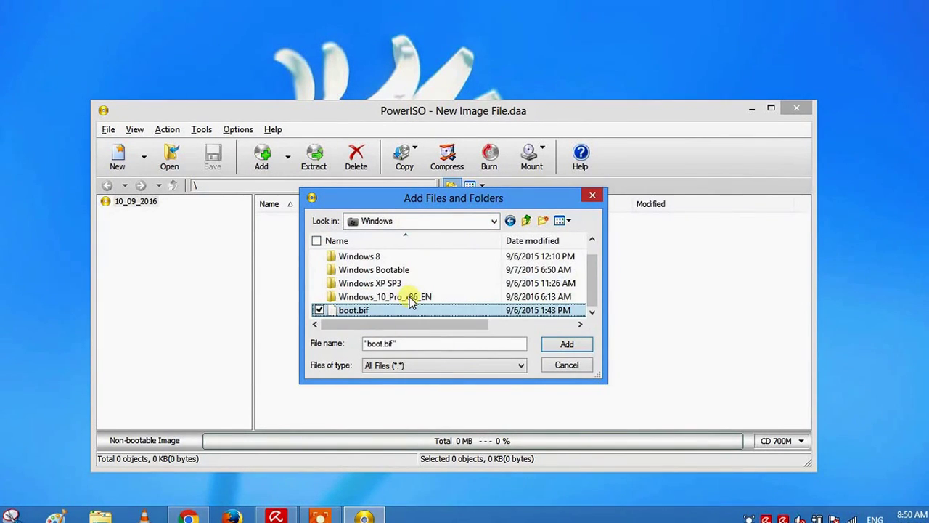
key(Home)
key(Down)
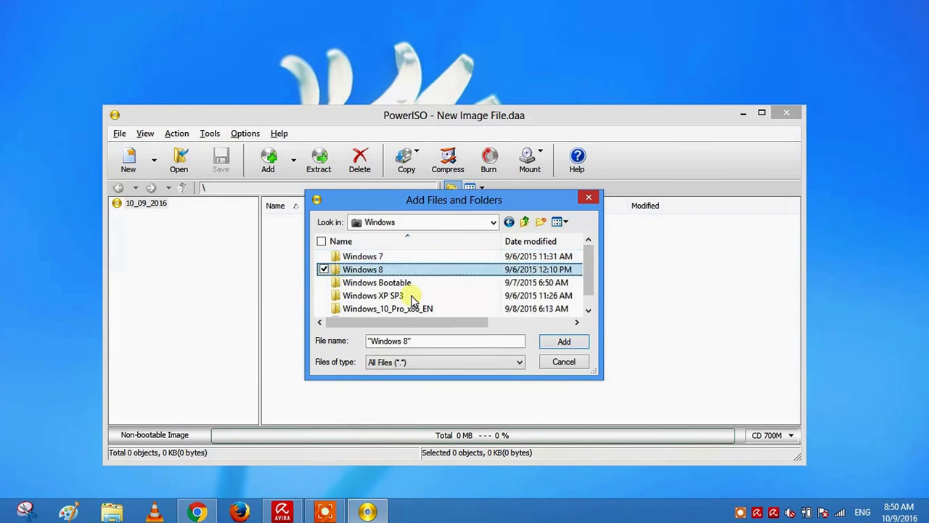
key(Down)
key(Down)
key(Down)
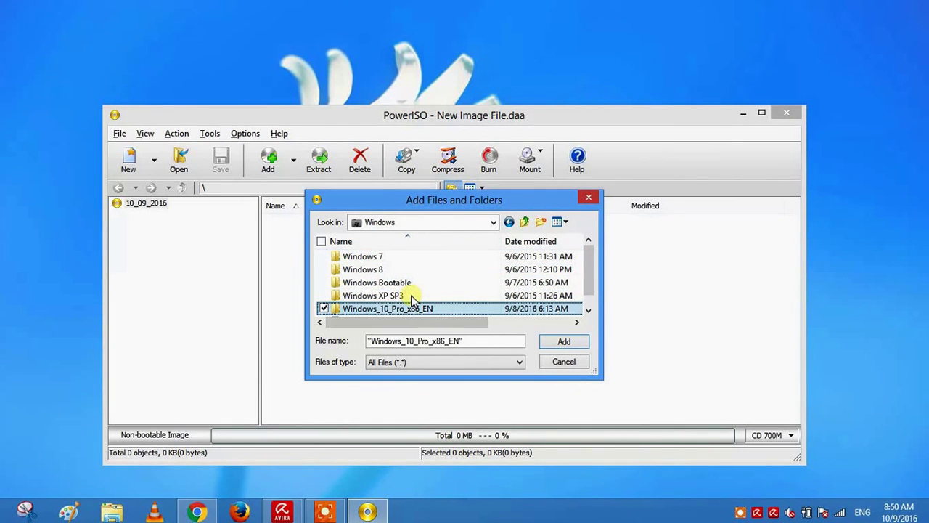
key(Return)
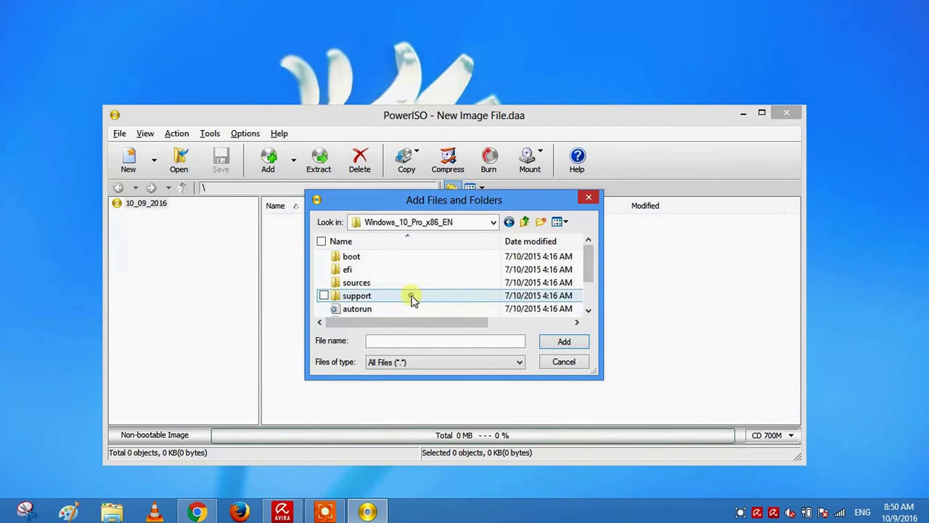
click(411, 298)
key(ctrl+a)
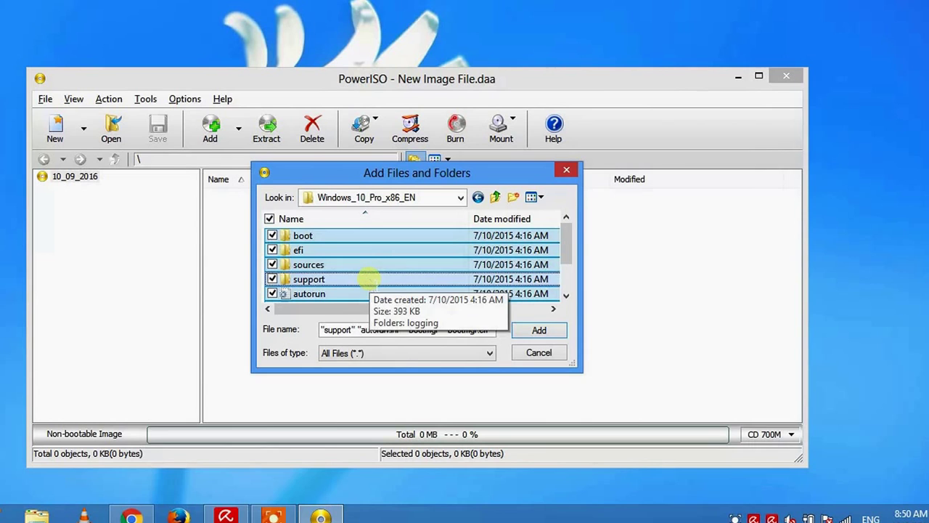
click(516, 334)
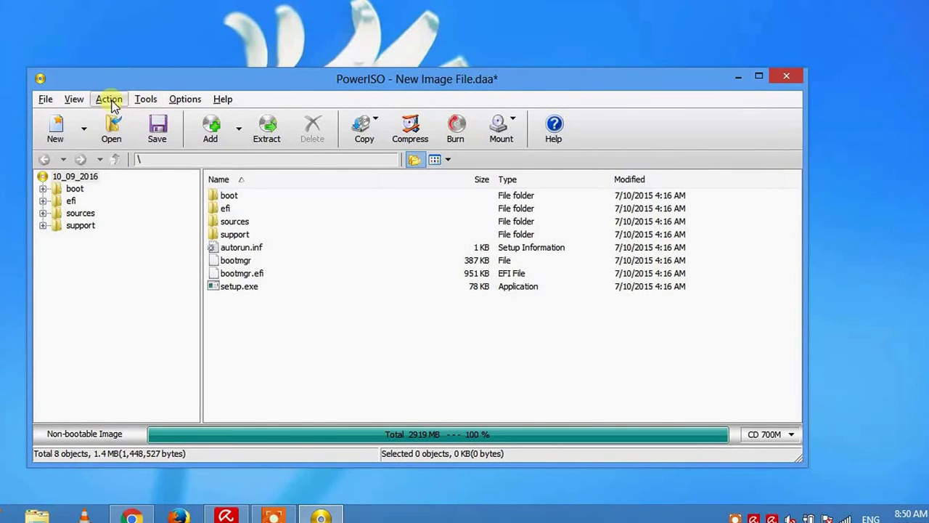
Bring up the Action menu to reach Boot > Add Boot Information.
click(77, 100)
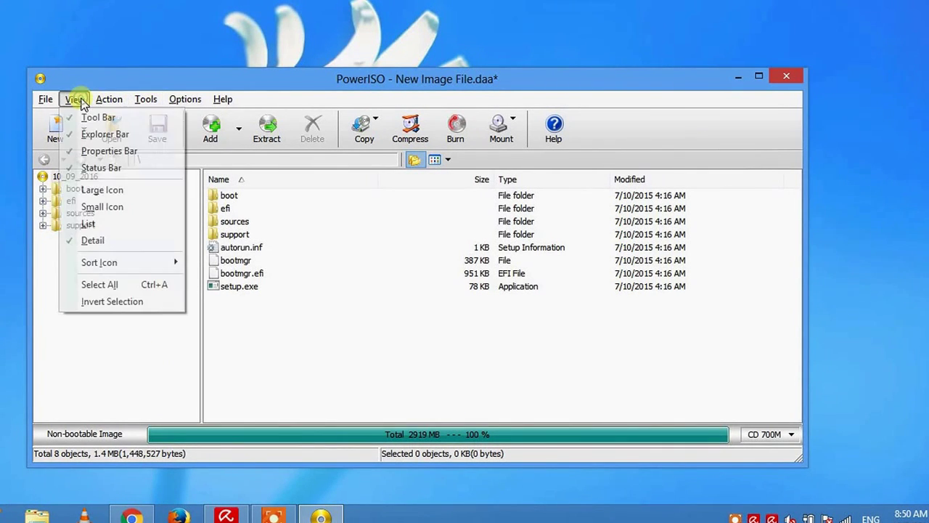
mouse_move(109, 99)
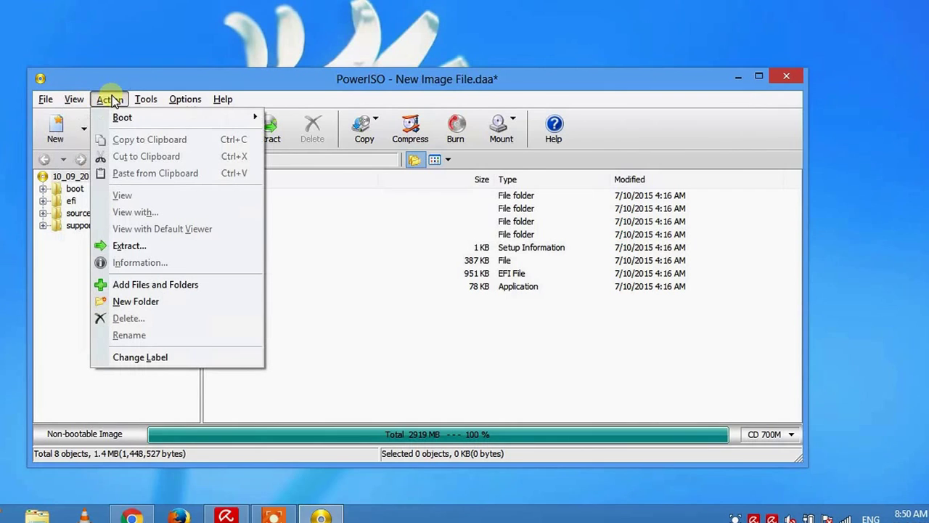
mouse_move(122, 117)
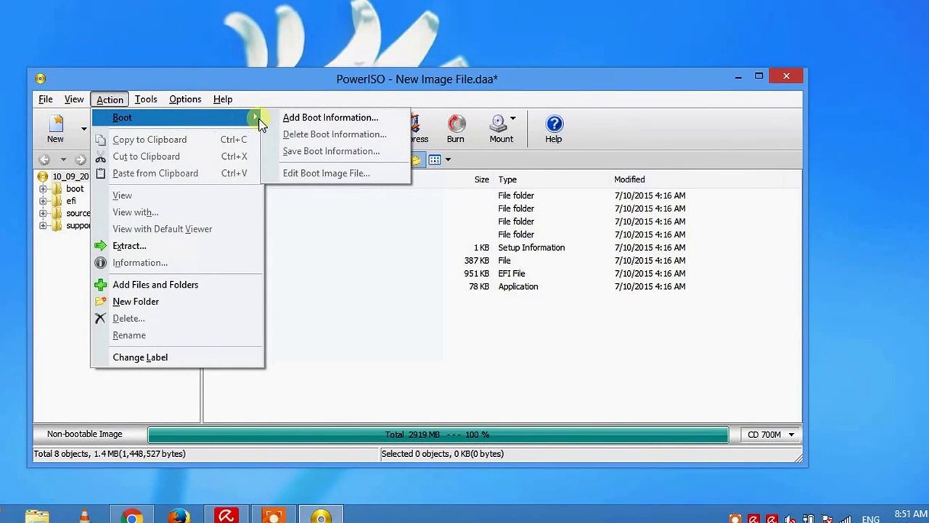
Browse for a boot image file in Add Boot Information, showing all file types.
click(308, 117)
click(535, 245)
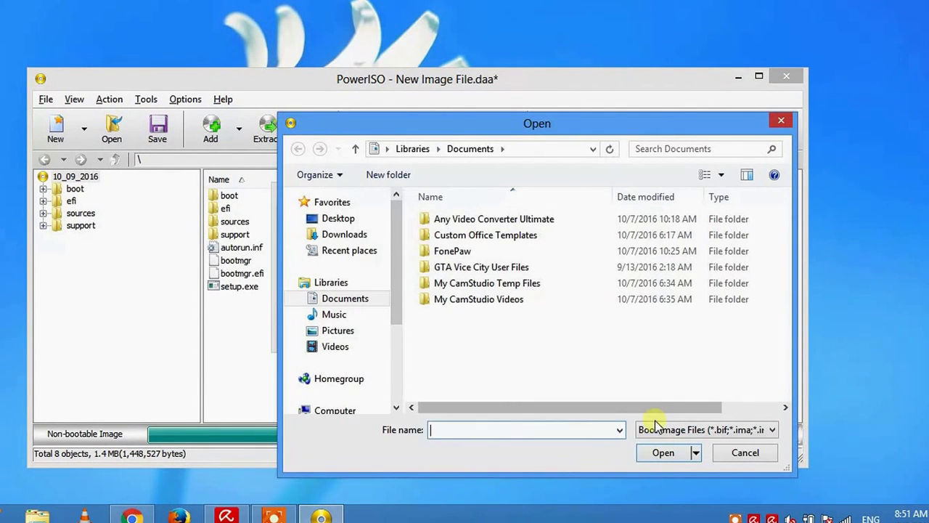
click(653, 426)
click(658, 455)
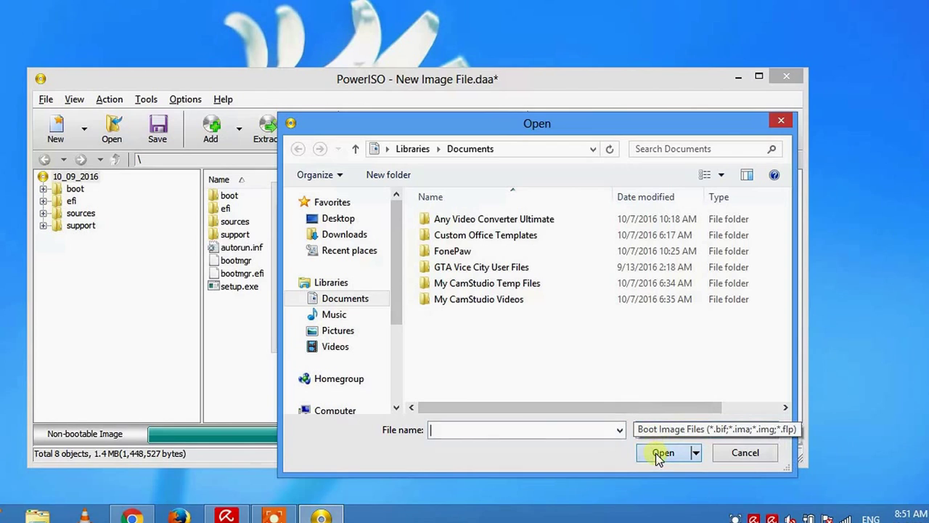
click(662, 429)
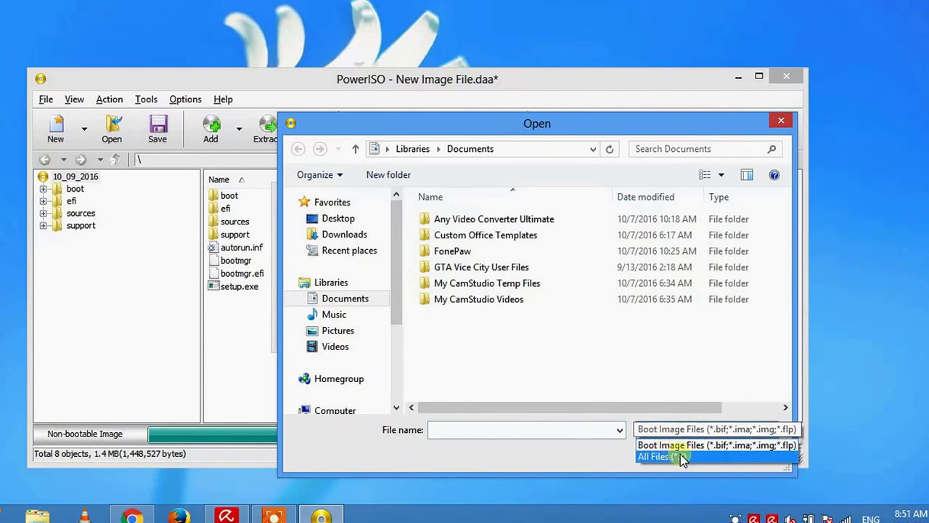
click(661, 457)
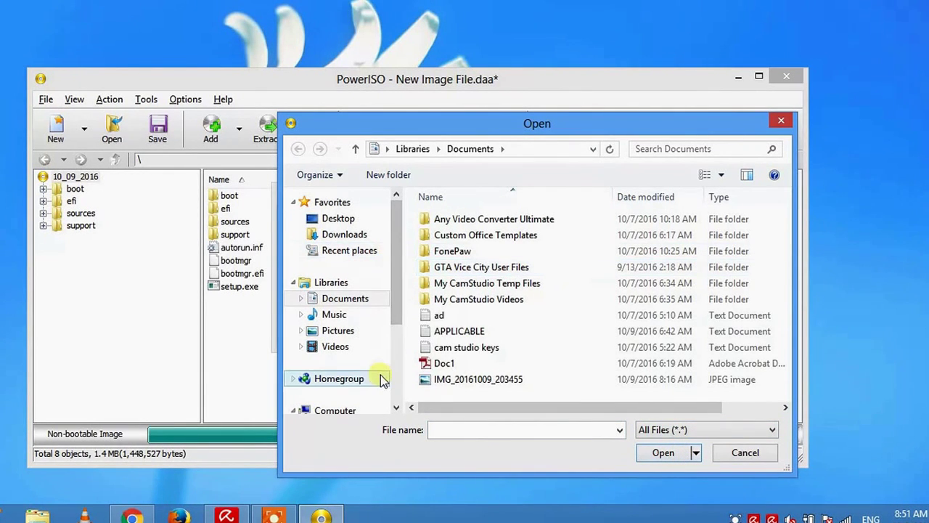
Load etfsboot from F:\Windows\Windows_10_Pro_x86_EN\boot as the boot file.
click(335, 410)
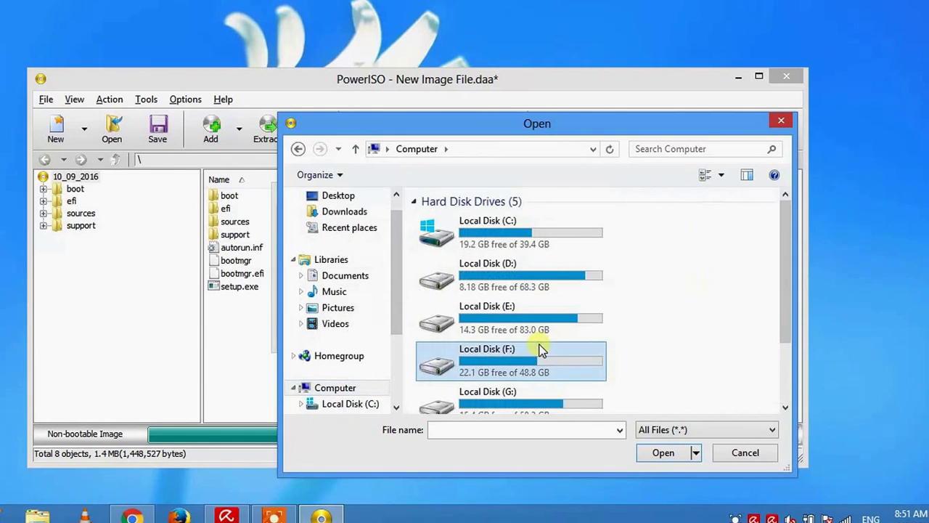
double_click(537, 349)
key(Return)
key(Up)
key(Up)
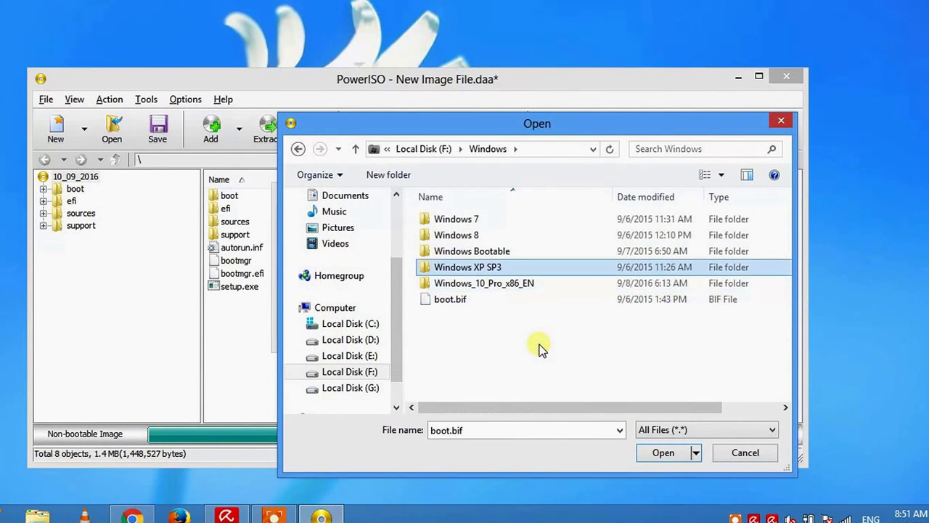
key(Down)
key(Return)
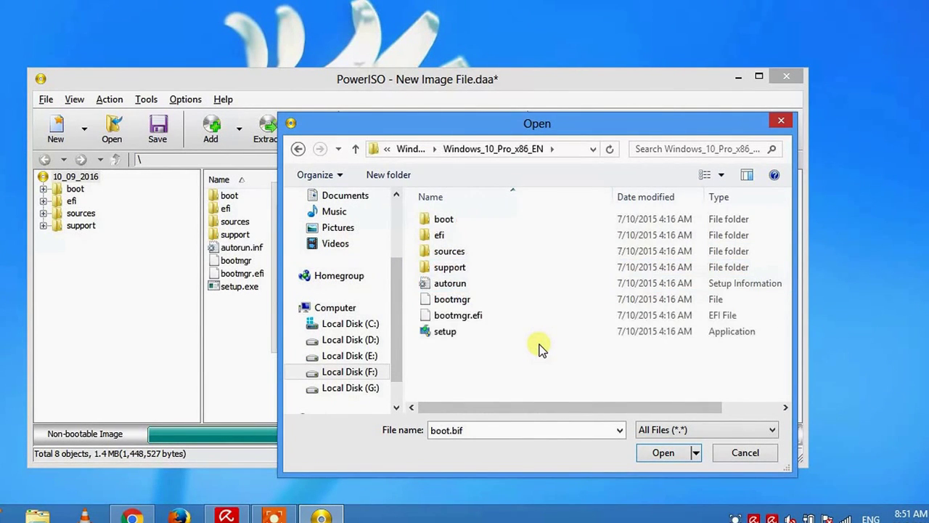
key(End)
key(Home)
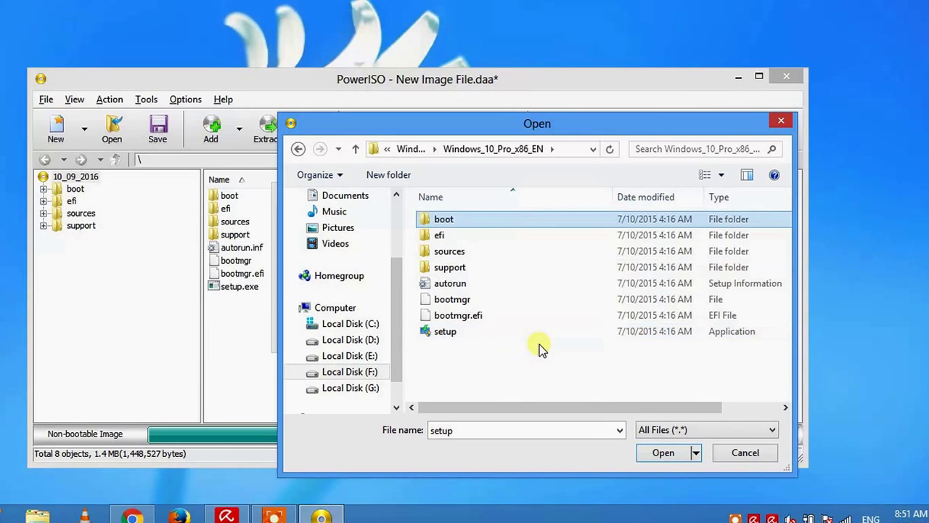
key(Return)
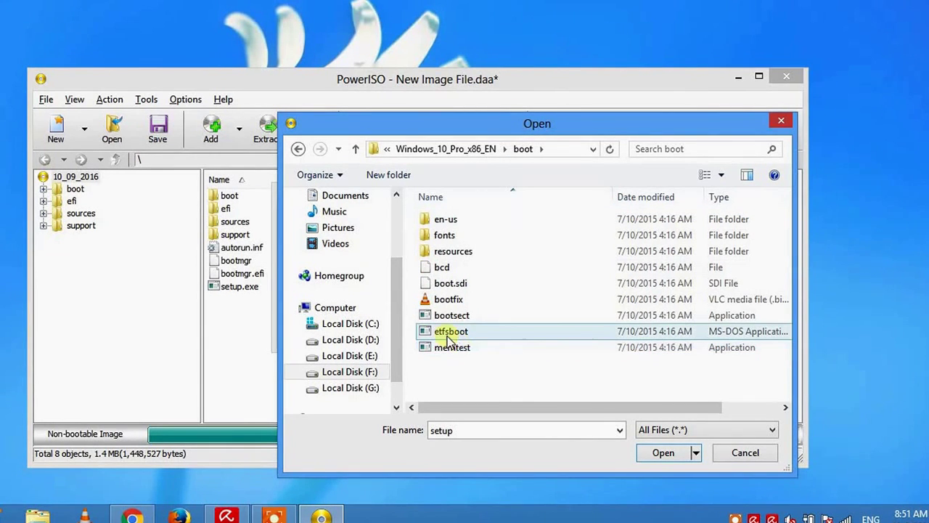
click(438, 336)
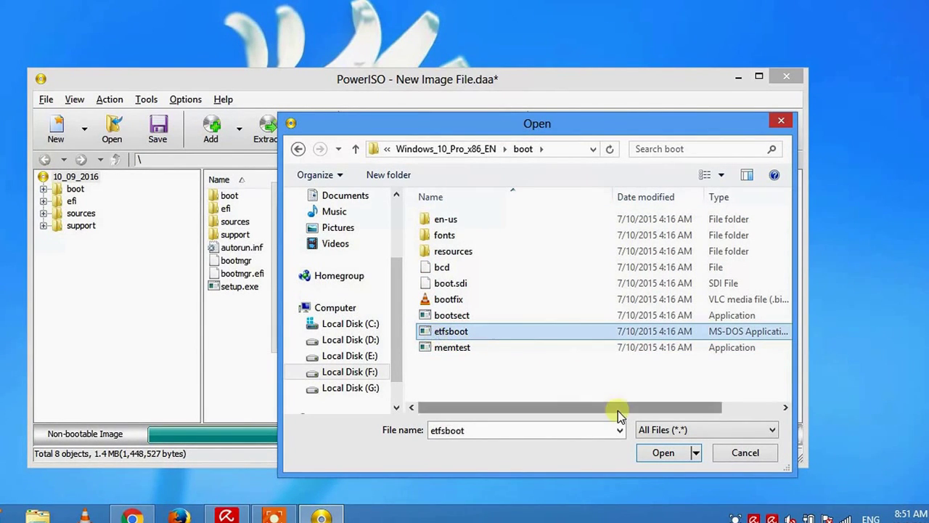
click(672, 457)
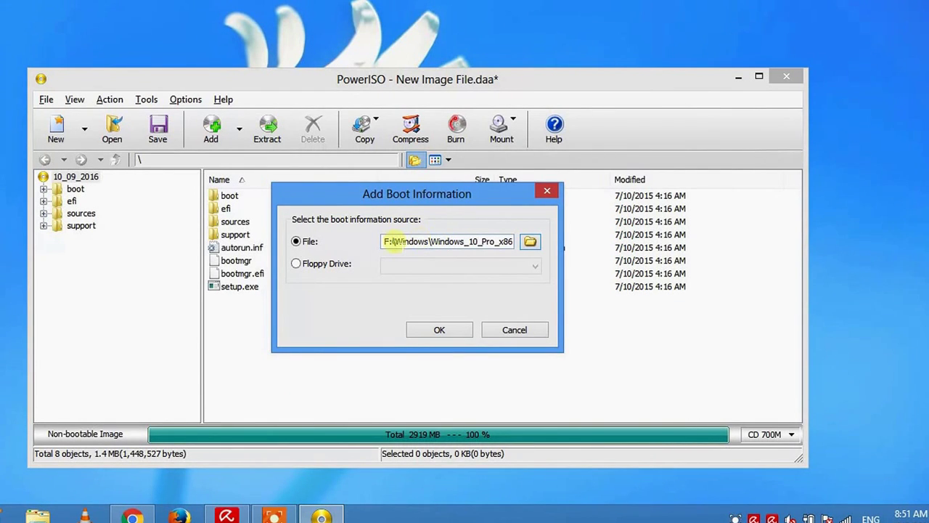
Check that the boot file path ends in etfsboot.com, then confirm to make the image bootable.
click(392, 242)
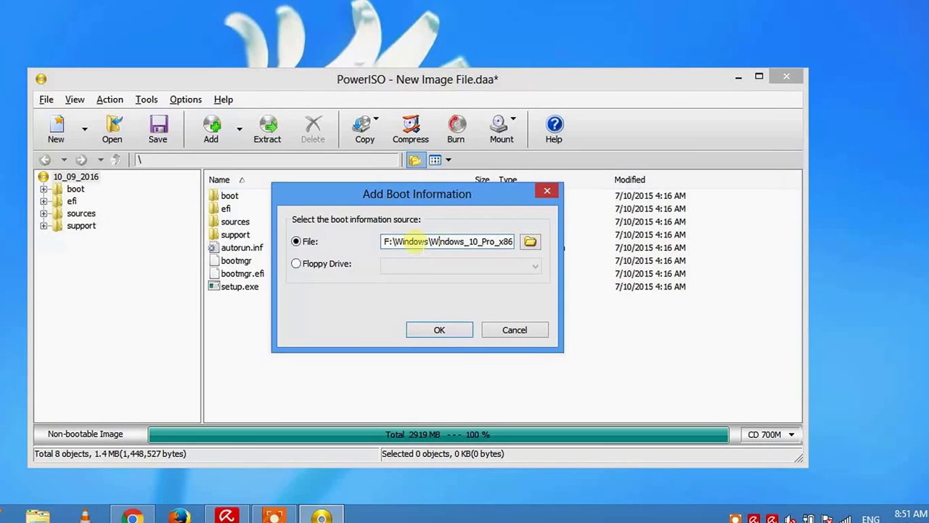
key(Right)
key(Right)
key(Right)
key(Right)
key(Right)
key(Right)
key(Right)
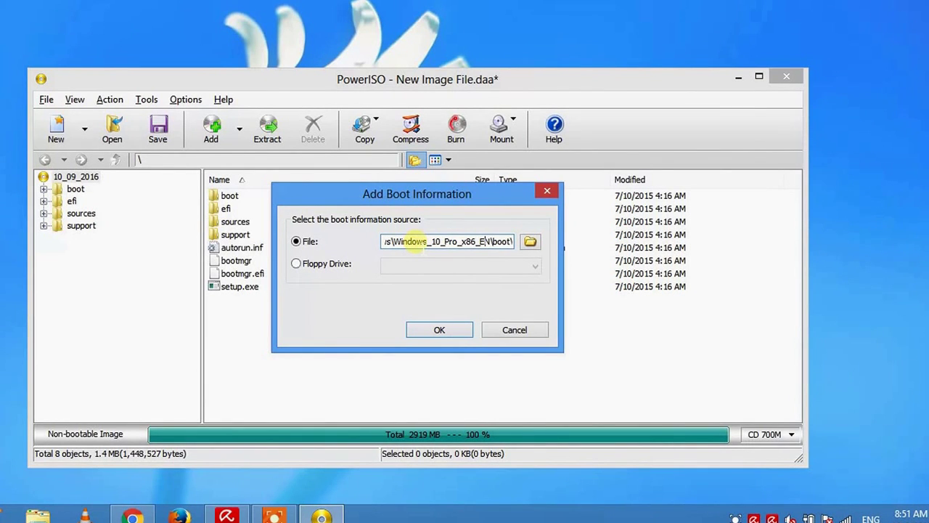
key(End)
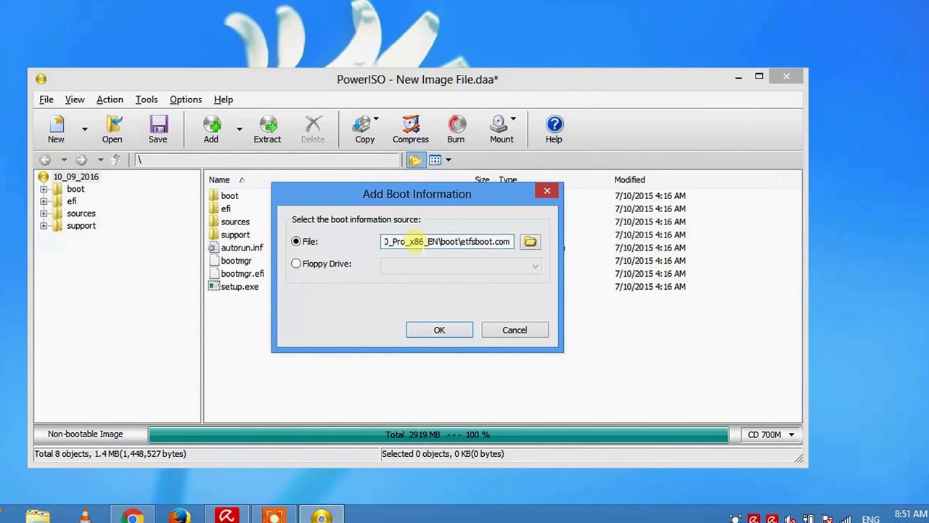
key(Left)
key(Left)
key(Left)
key(Left)
key(Left)
key(Left)
key(Left)
key(Left)
key(shift+End)
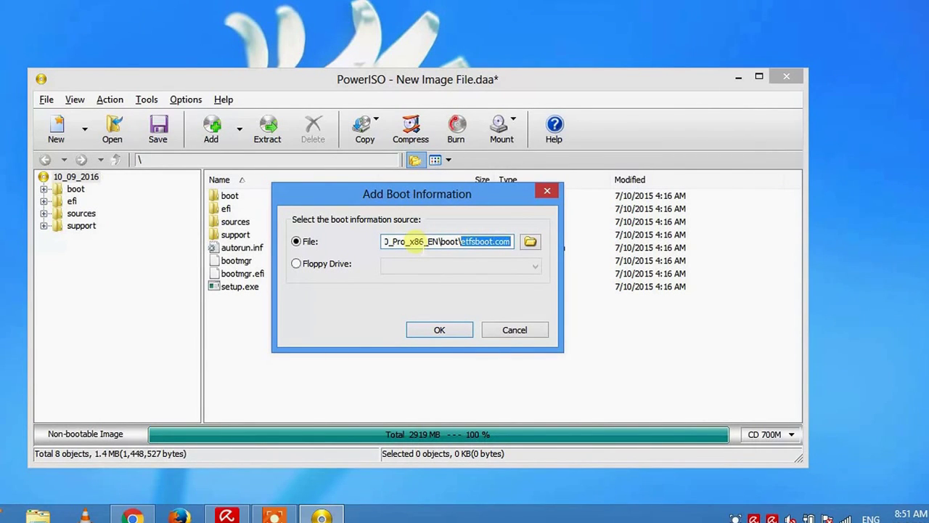
click(450, 329)
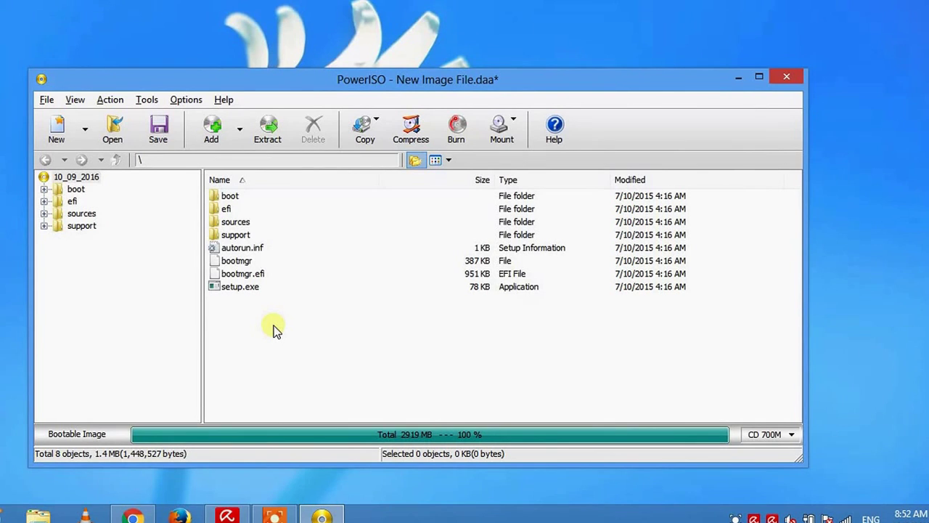
Burn the whole compilation to the H: DVD writer at Maximum speed.
key(ctrl+a)
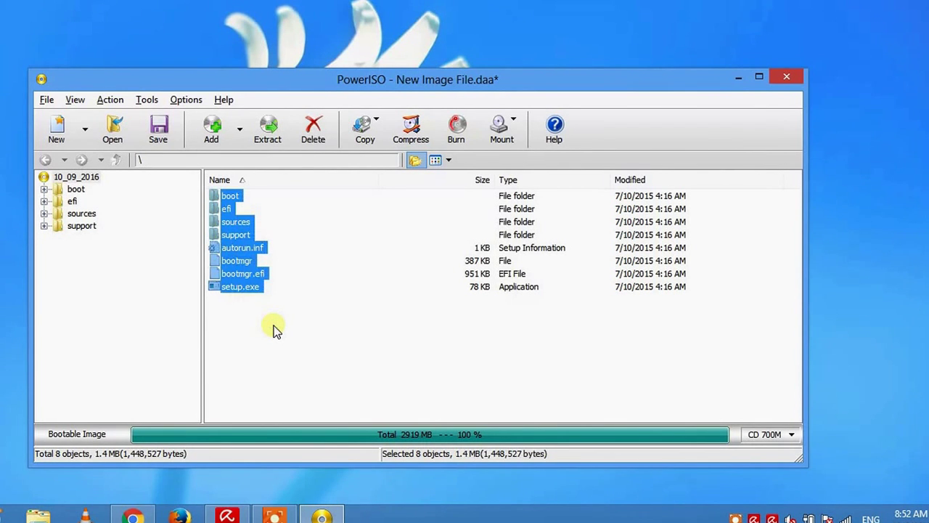
click(468, 127)
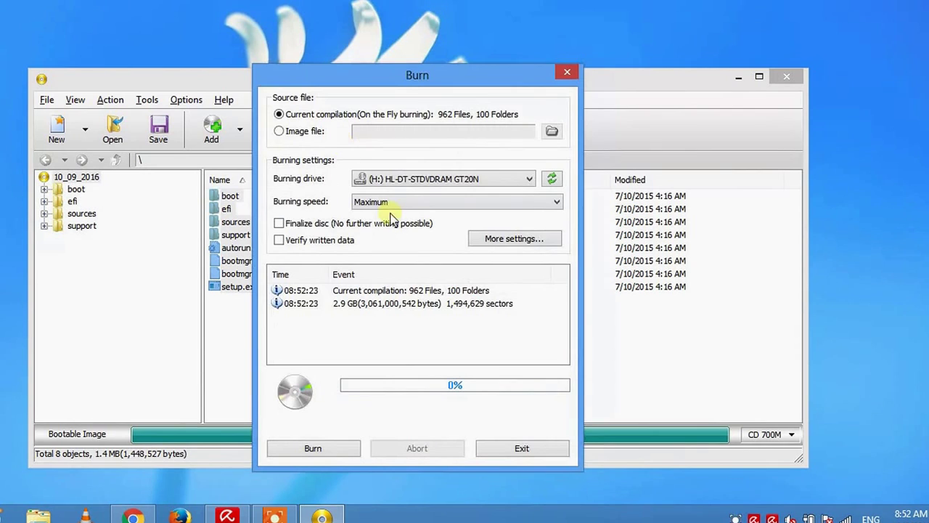
click(462, 179)
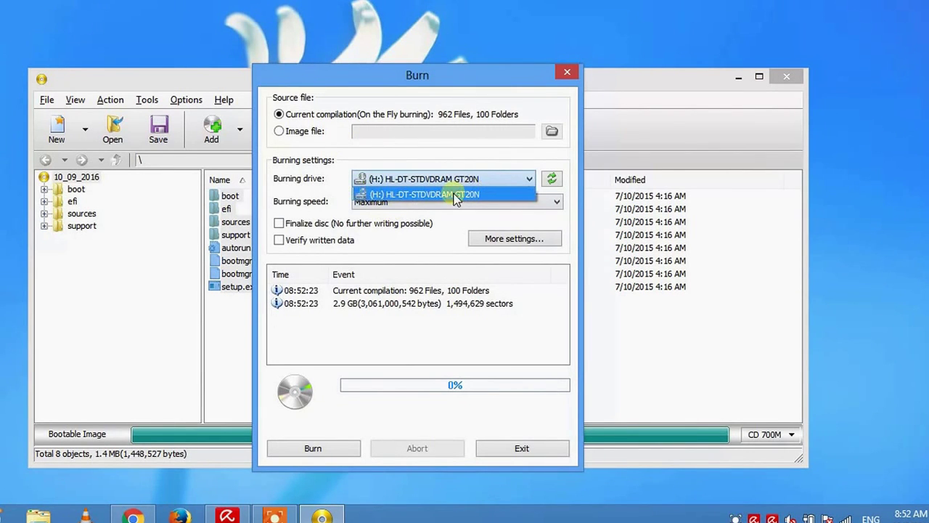
click(447, 194)
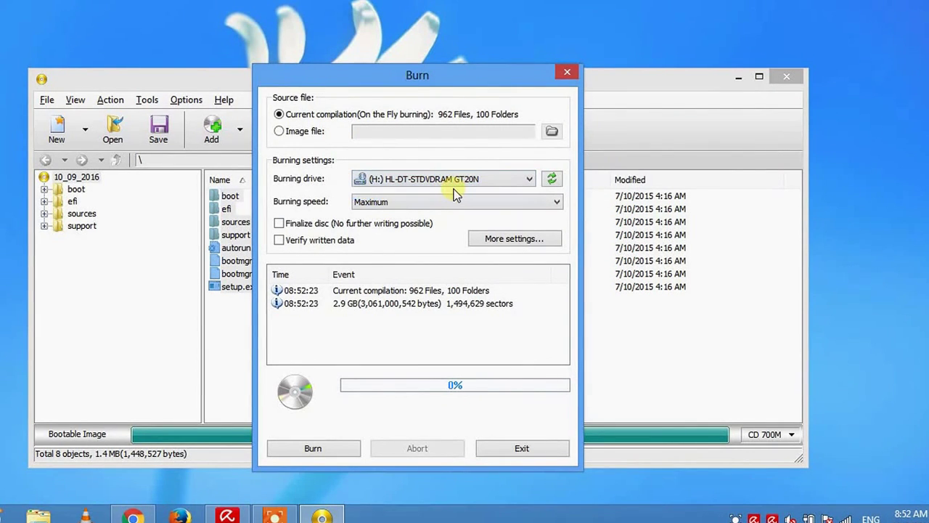
click(390, 204)
click(391, 212)
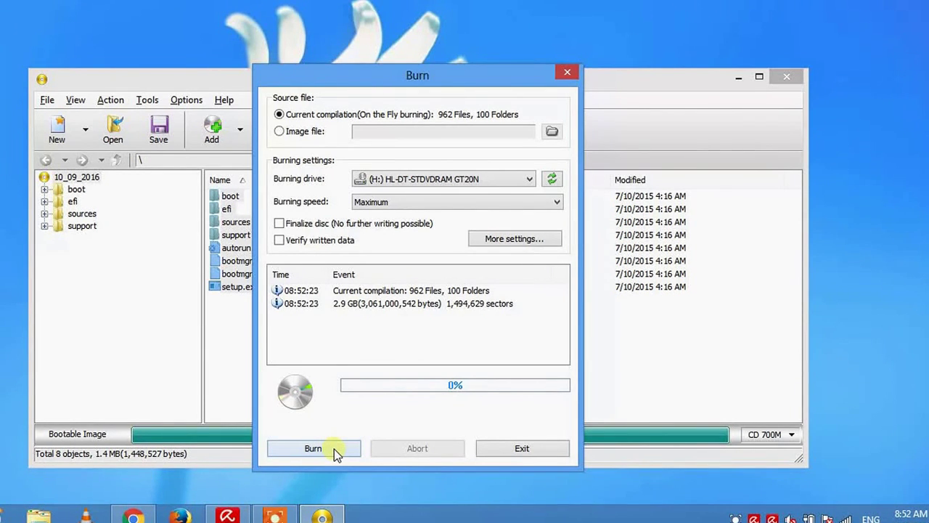
click(333, 448)
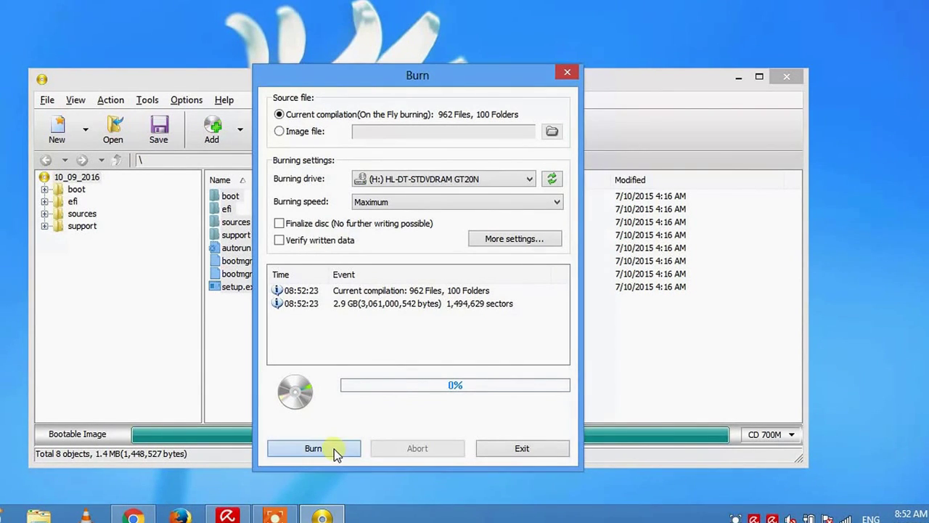